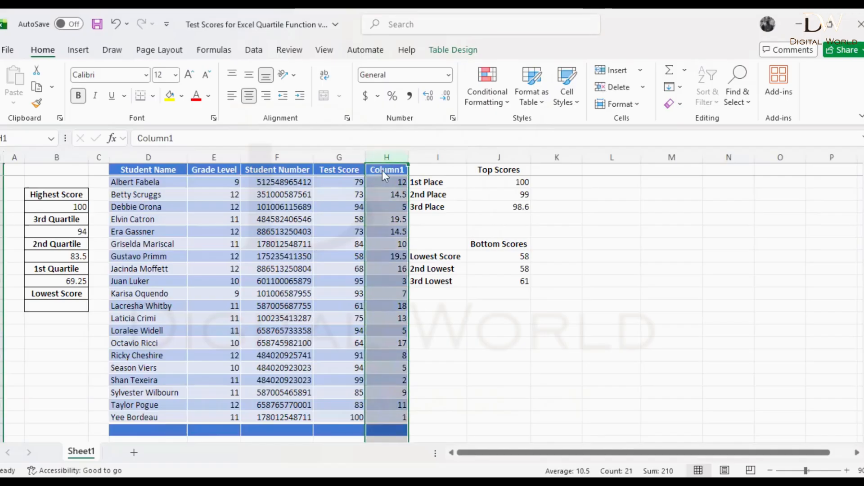
Delete the Column1 column from the sheet and insert a blank column H after Test Score.
key(ctrl+minus)
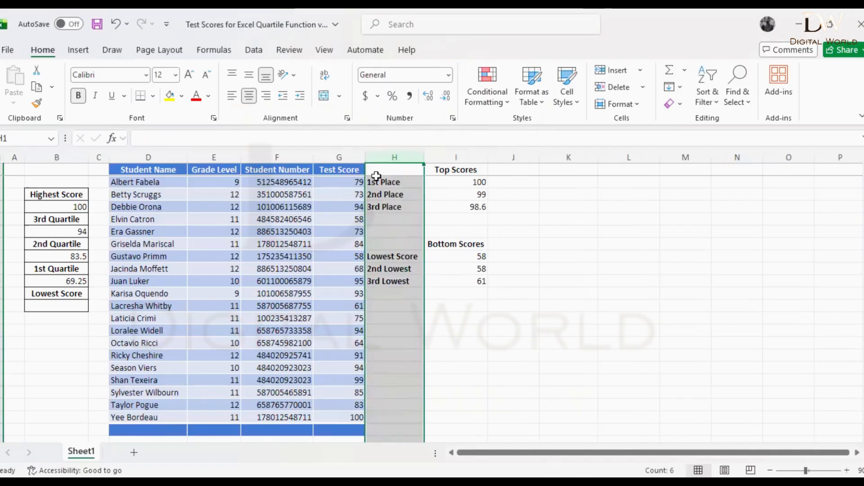
right_click(377, 155)
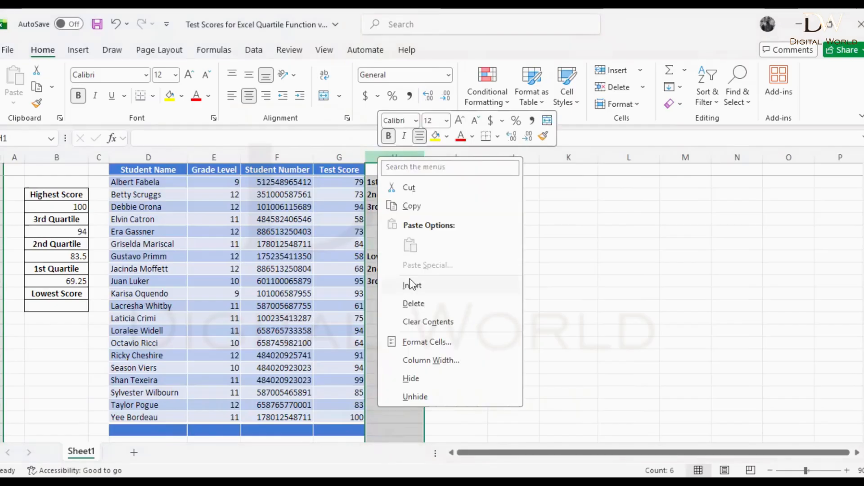
click(411, 285)
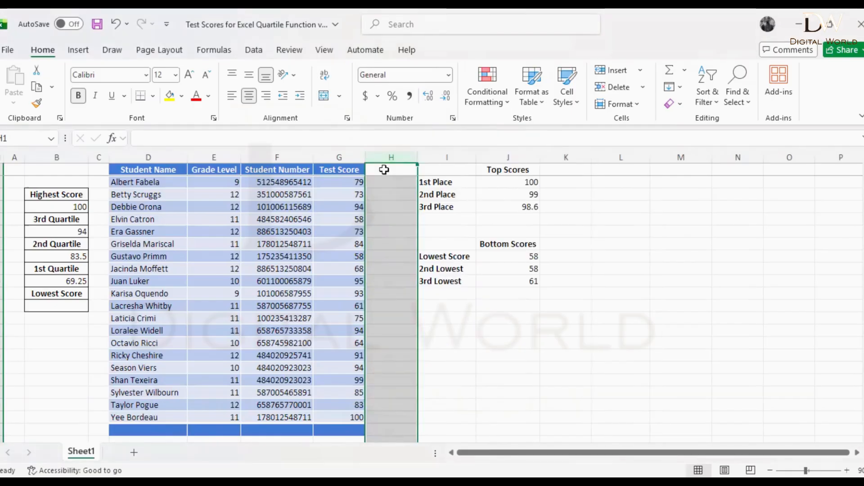
Enter the header "rank" in H1 to extend the table beside Test Score.
click(384, 170)
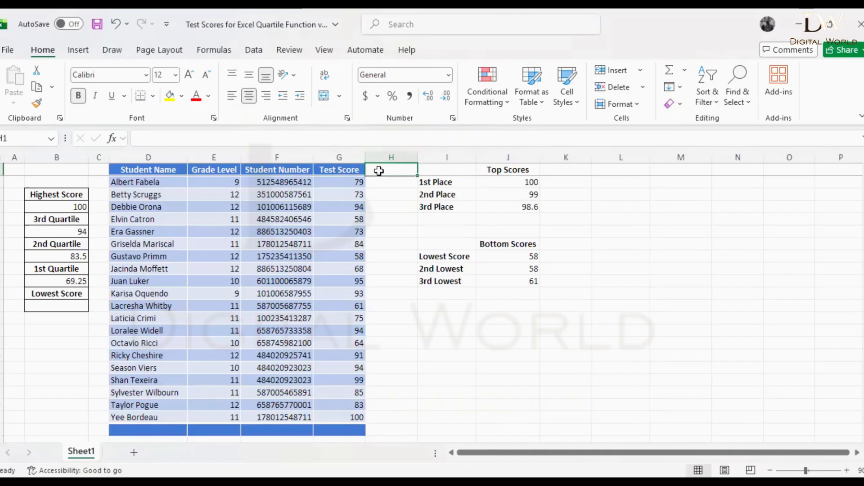
text(ran)
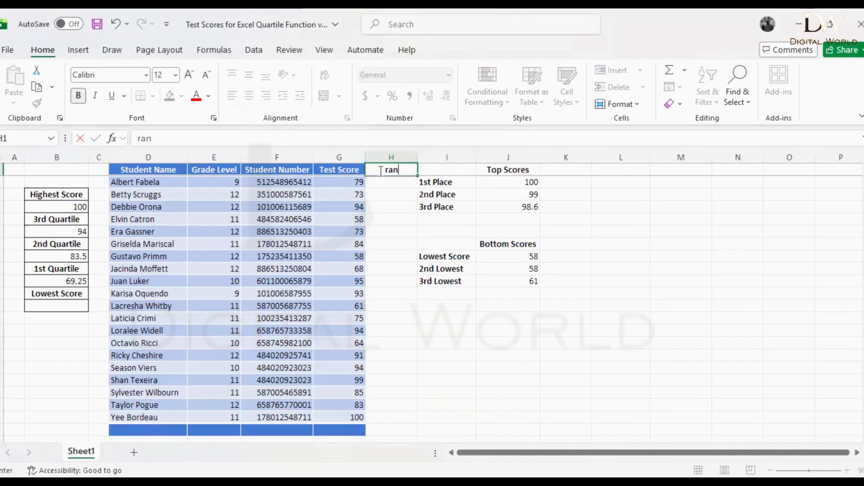
text(k)
key(Return)
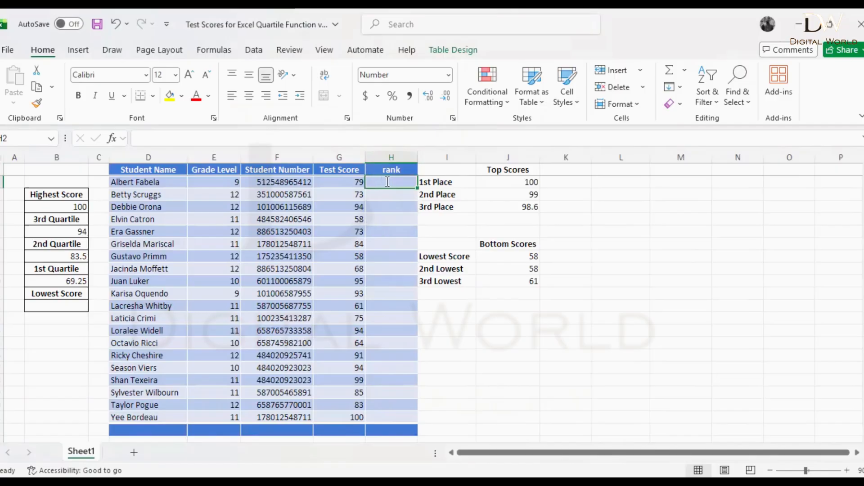
Fill the rank column with =RANK.EQ([@[Test Score]],[Test Score],0) to rank the scores in descending order.
text(=r)
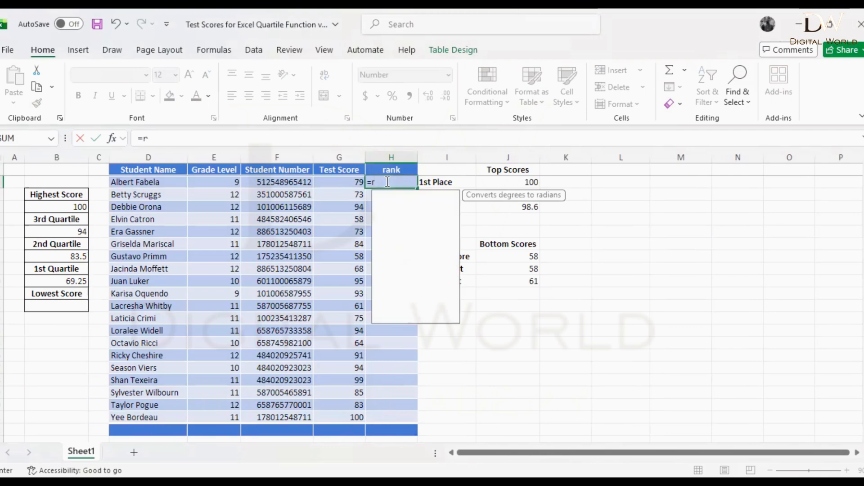
text(ank)
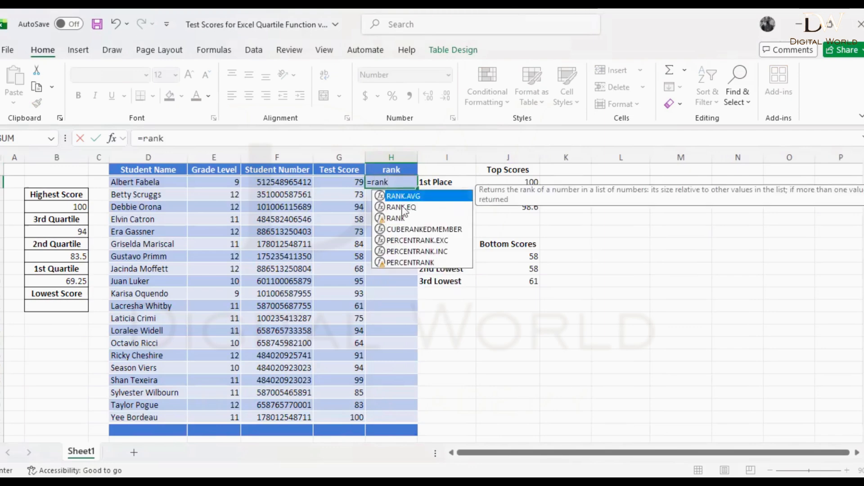
double_click(402, 206)
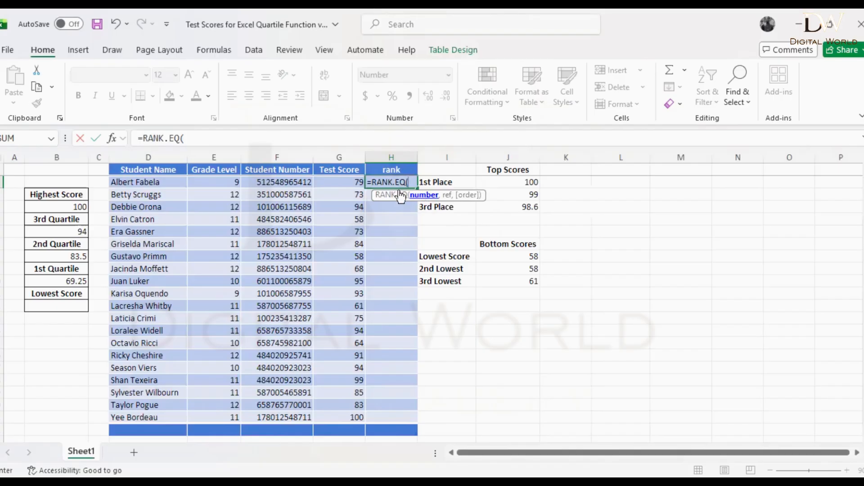
click(349, 182)
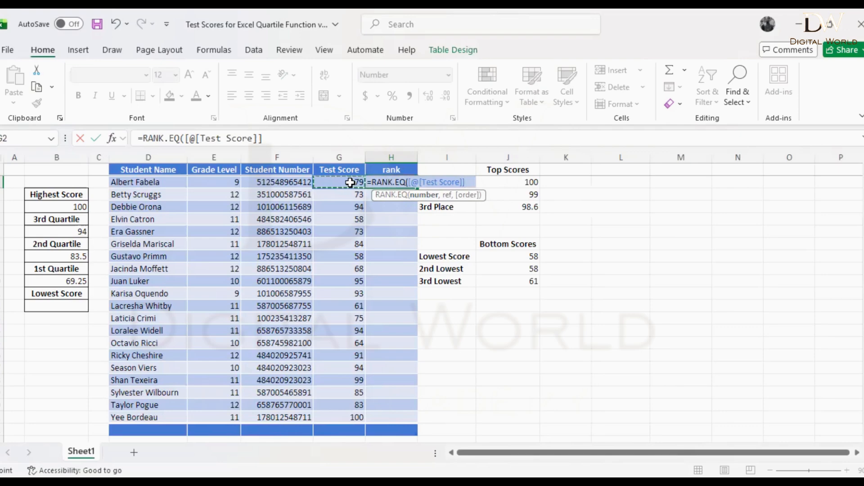
text(,)
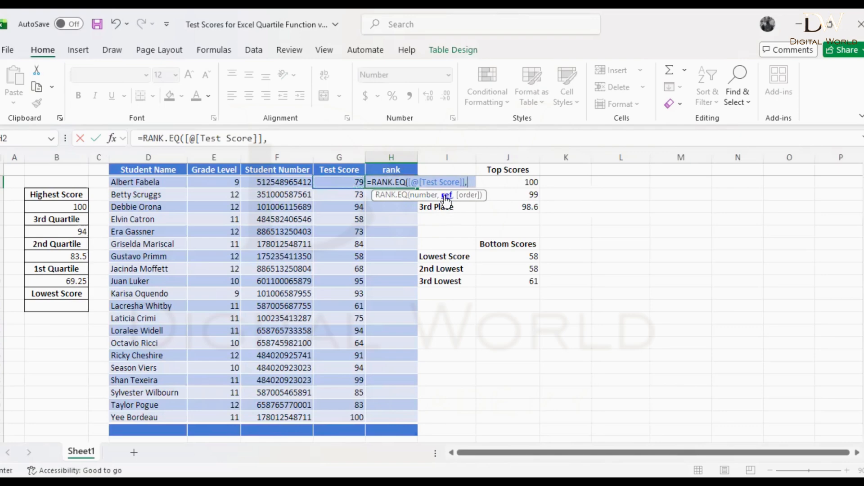
click(345, 188)
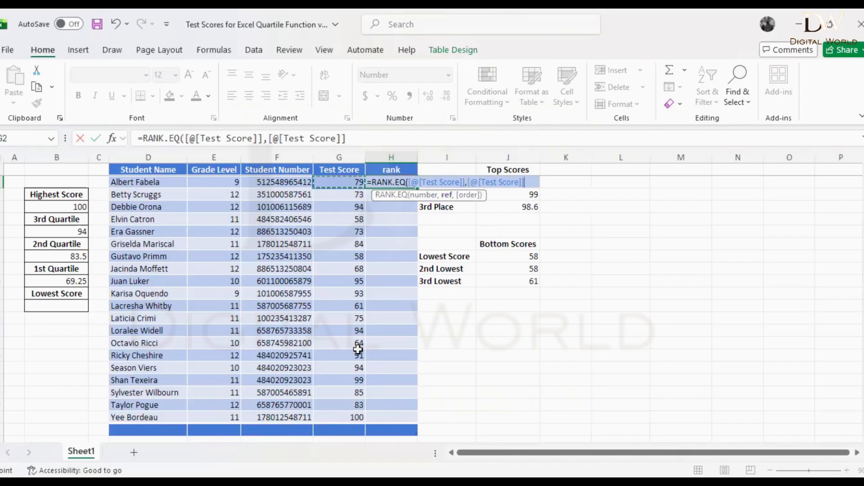
shift+click(356, 418)
text(,)
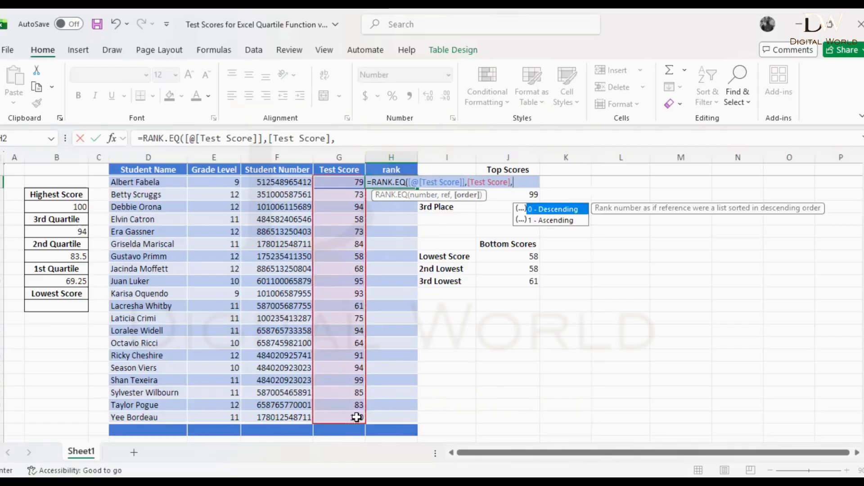
double_click(530, 206)
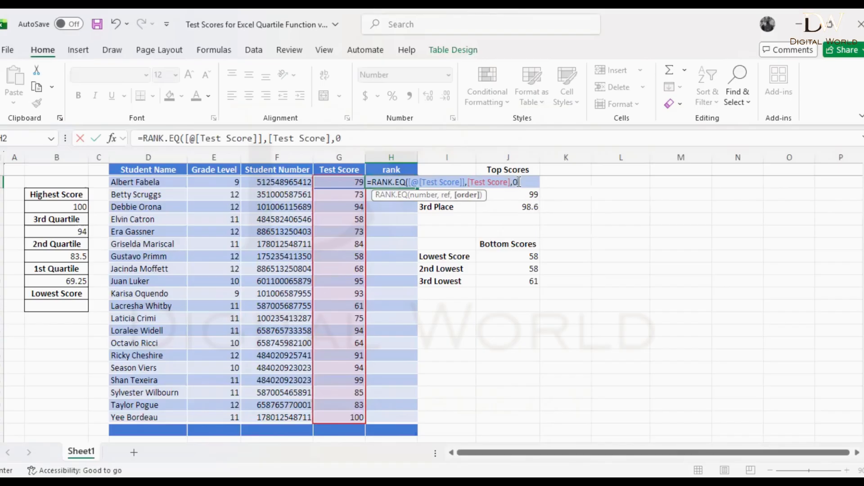
text())
key(Return)
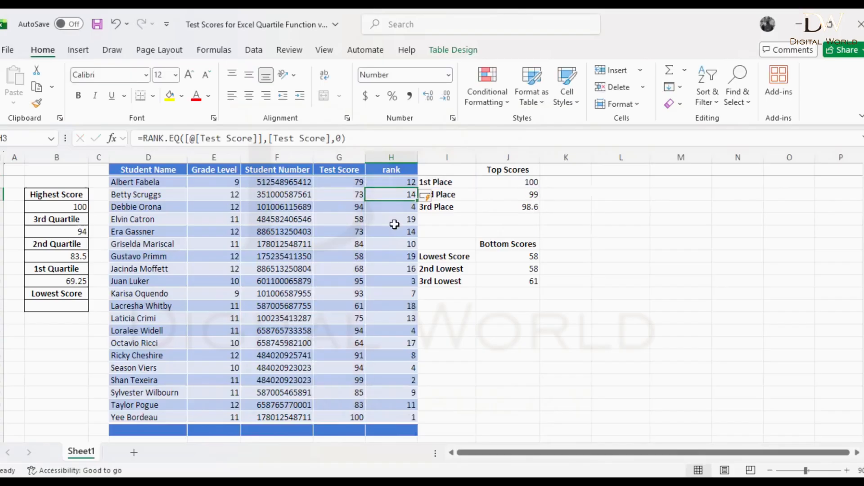
Compare the test scores and ranks of the three highest-scoring students.
click(385, 421)
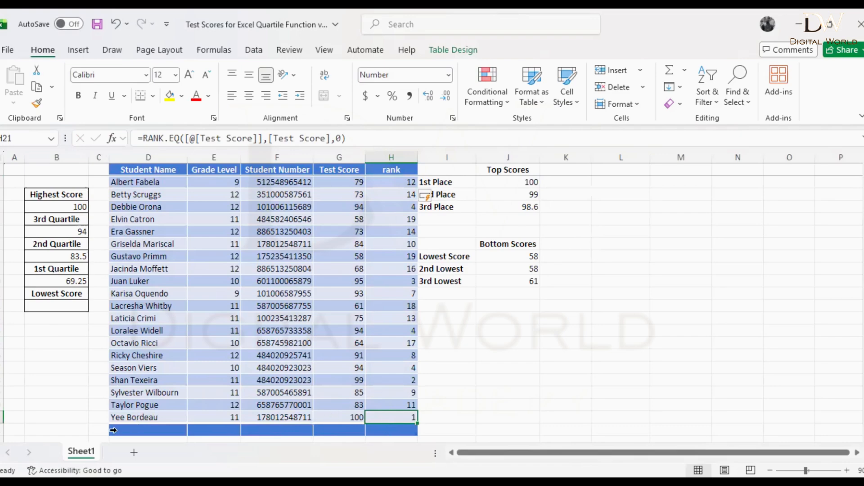
click(138, 412)
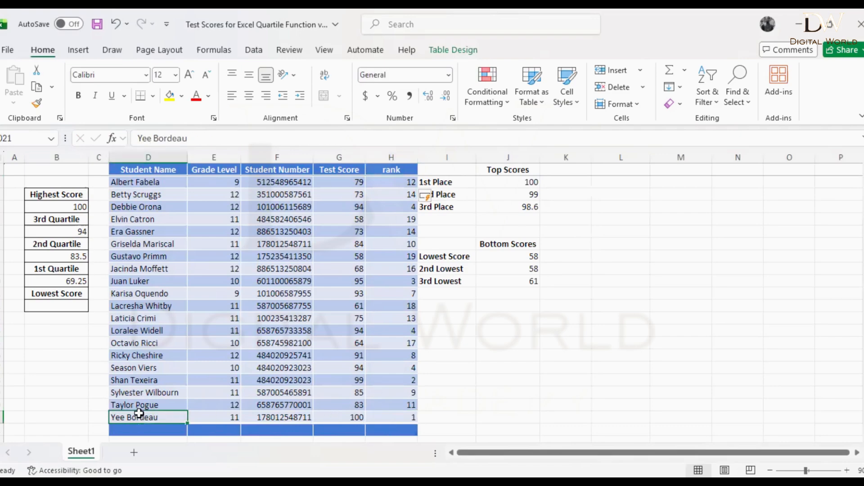
click(356, 418)
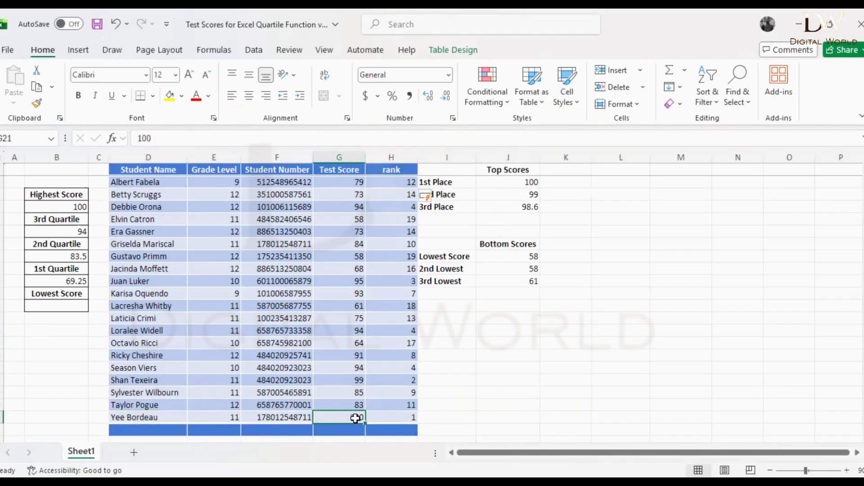
click(412, 419)
click(350, 382)
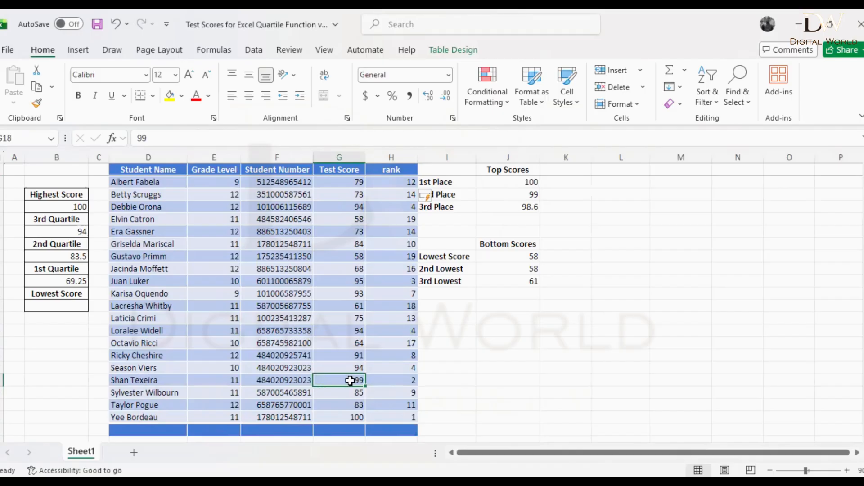
click(399, 384)
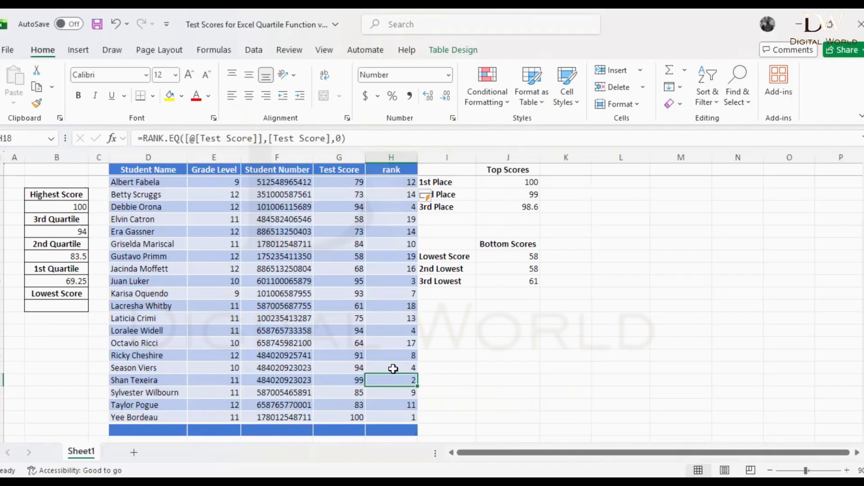
click(349, 285)
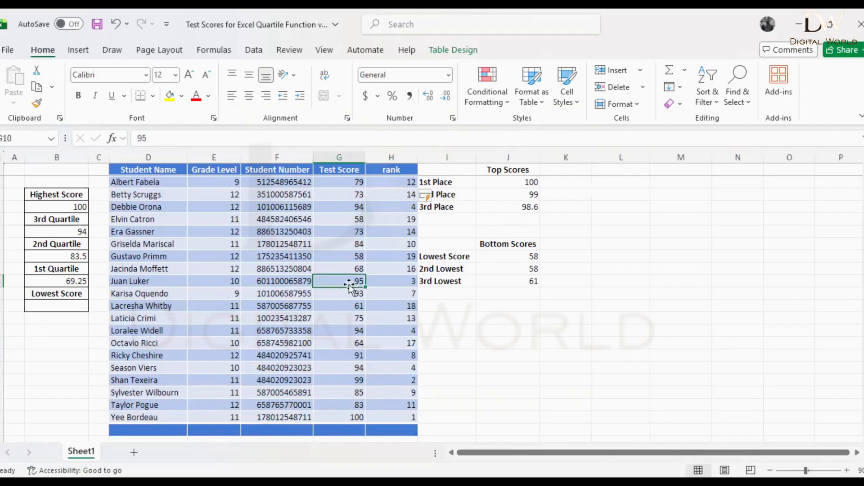
click(407, 282)
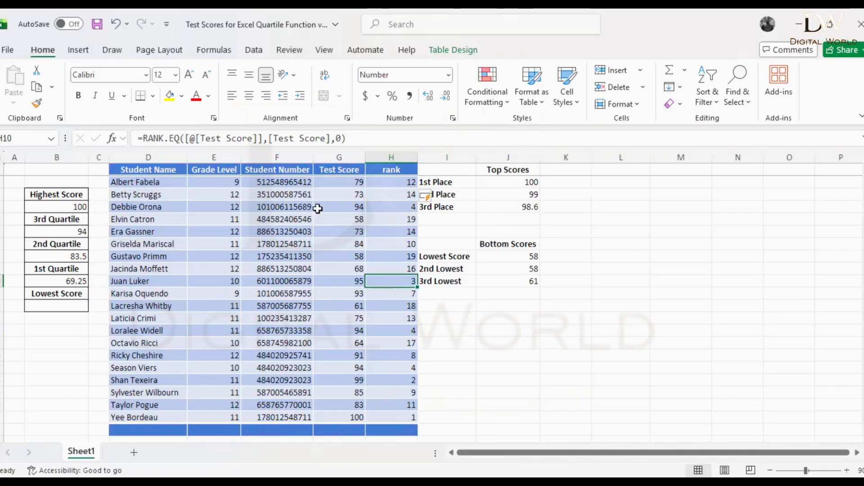
Examine how RANK.EQ ranks the students tied on a score of 94 and the next student below them.
click(335, 211)
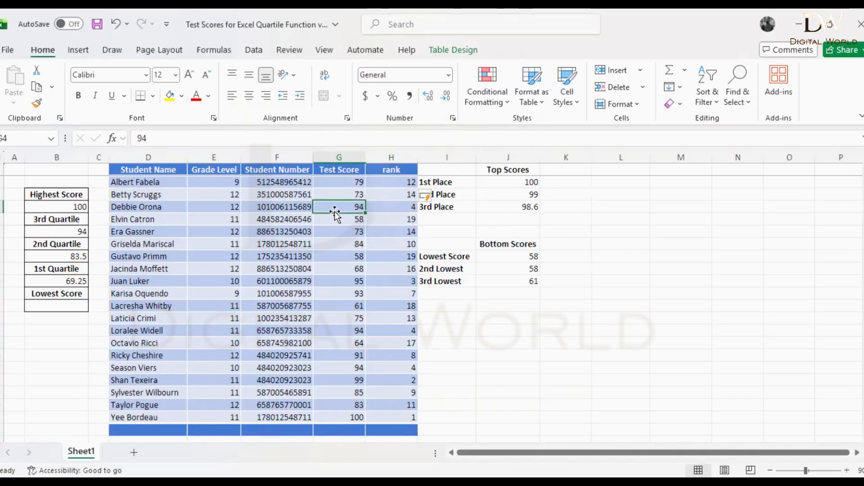
click(401, 210)
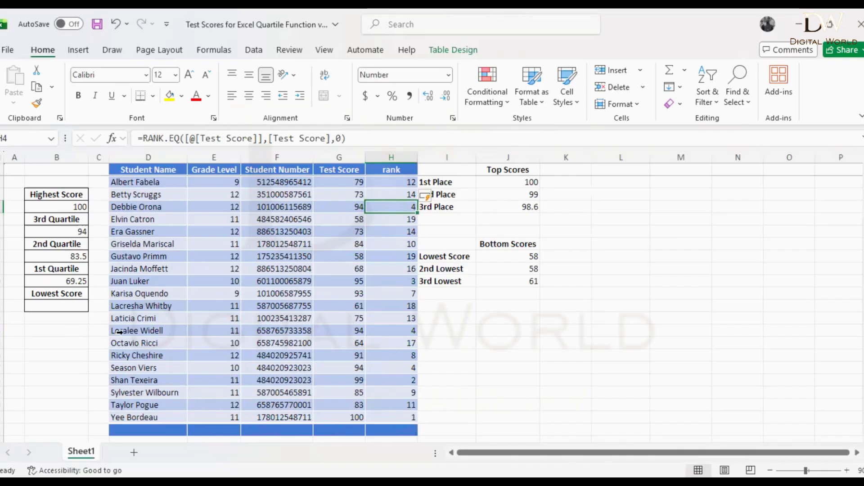
click(347, 332)
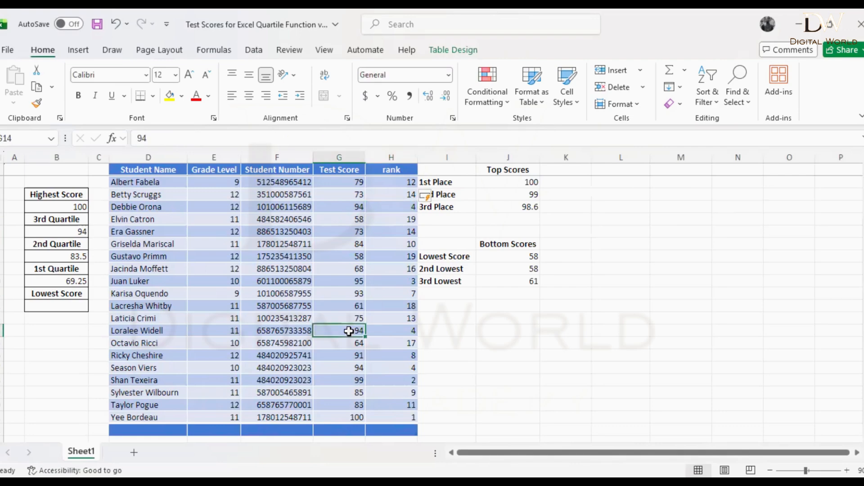
click(399, 336)
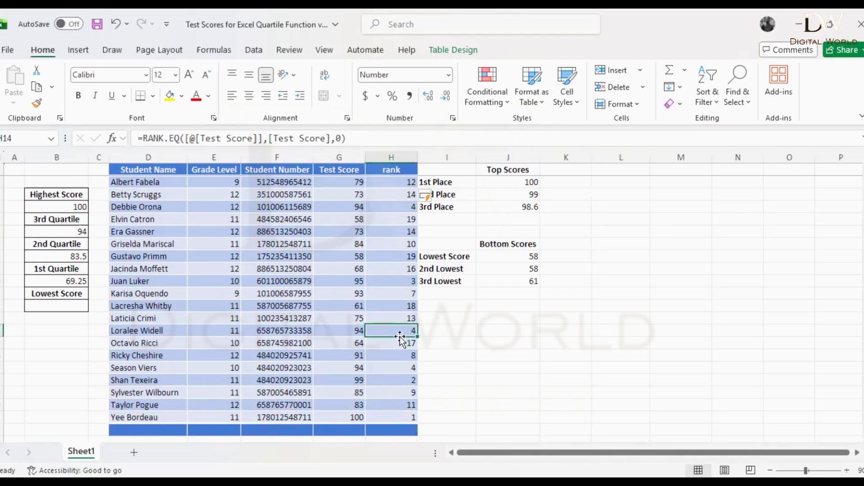
click(401, 211)
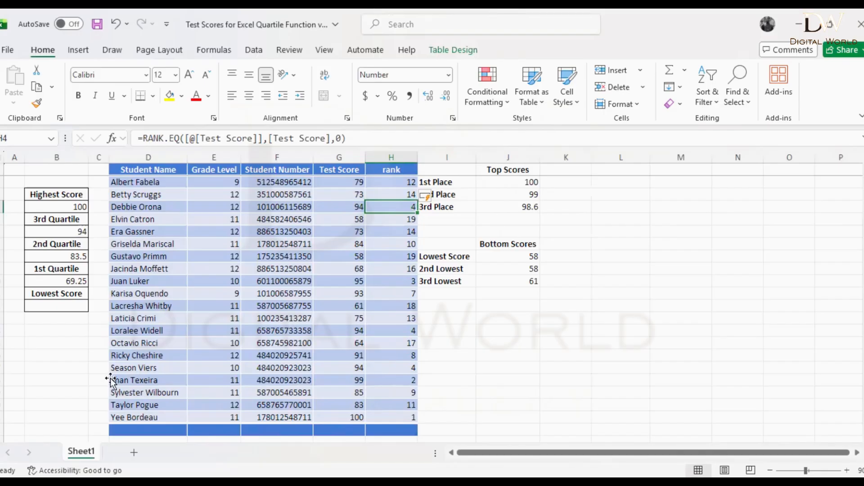
click(135, 367)
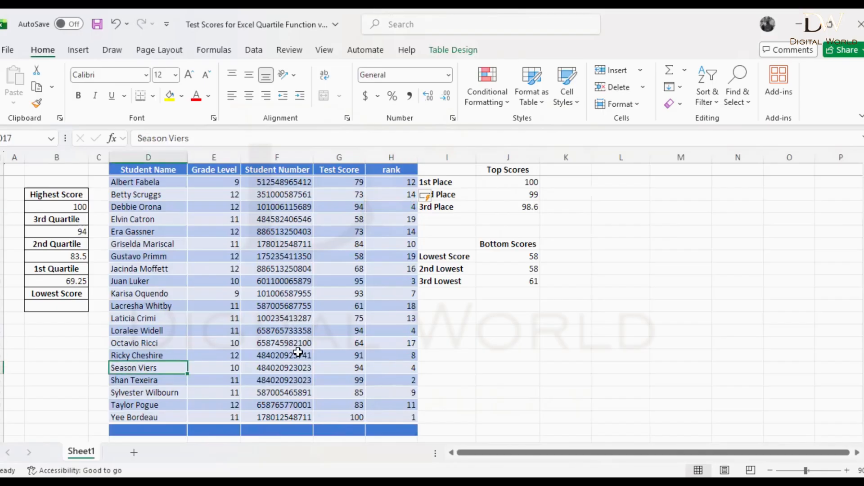
click(403, 370)
click(398, 331)
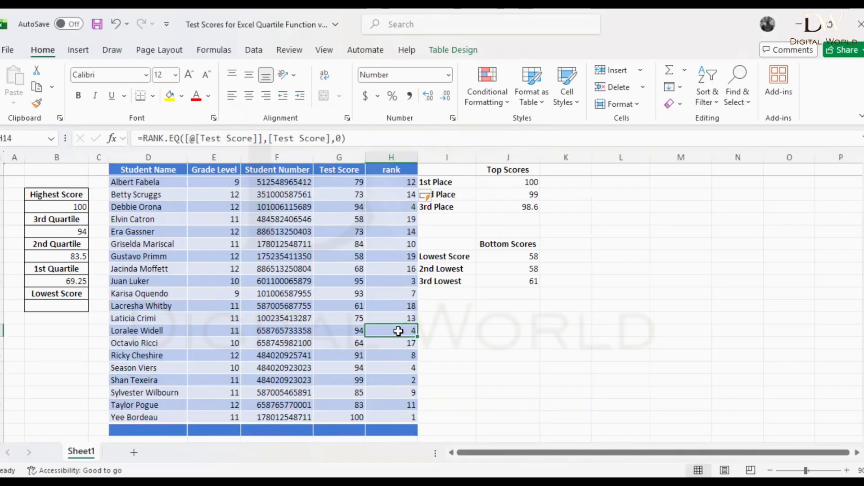
click(391, 208)
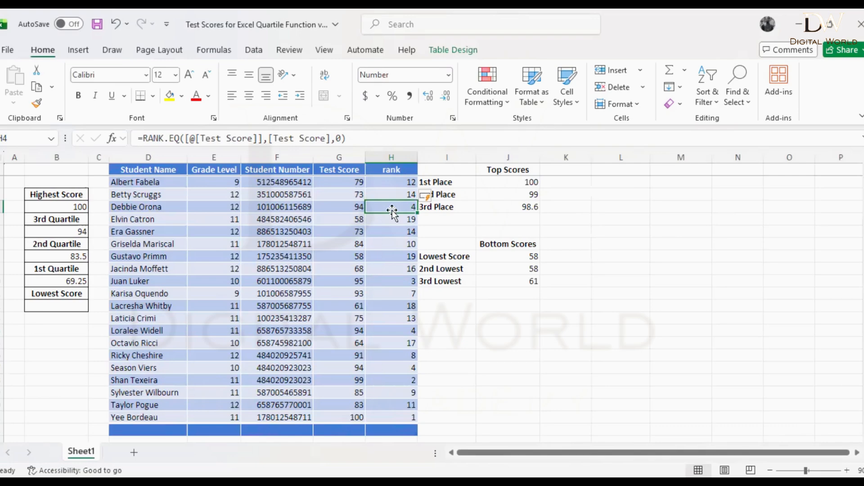
click(408, 295)
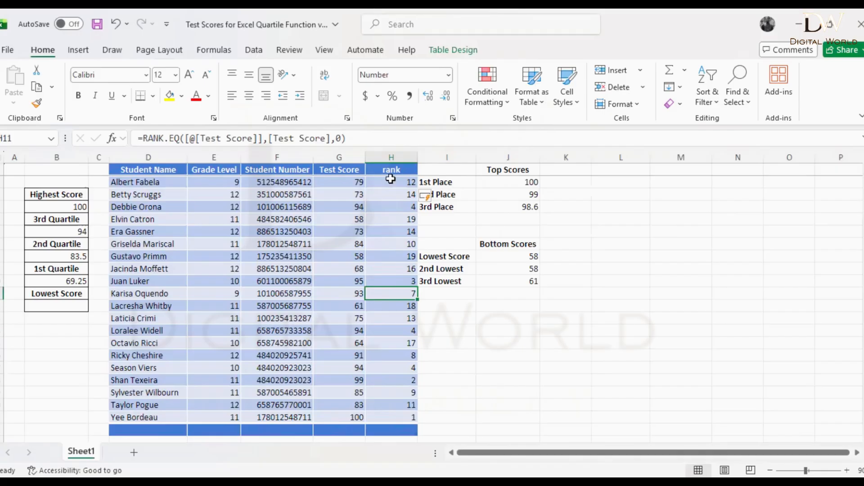
Clear the existing rank formulas and refill the rank column with =RANK.AVG([@[Test Score]],[Test Score],0) to rank the scores in descending order.
drag(391, 180, 407, 420)
key(Delete)
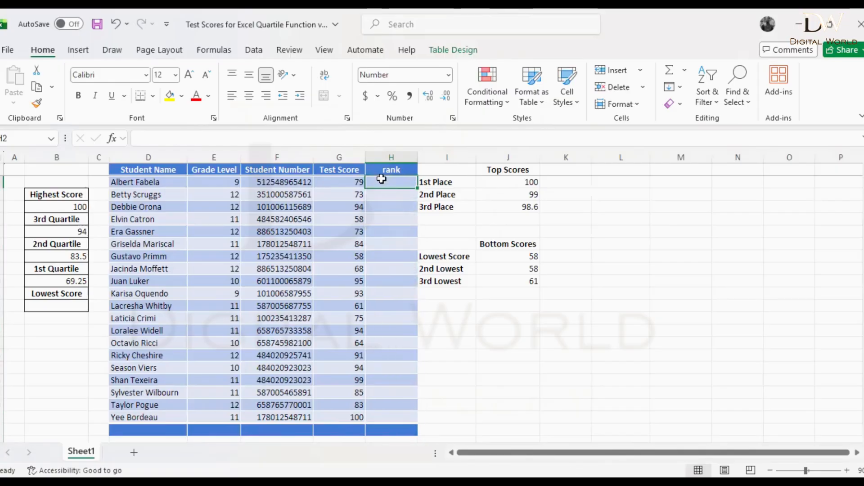
double_click(383, 180)
text(=r)
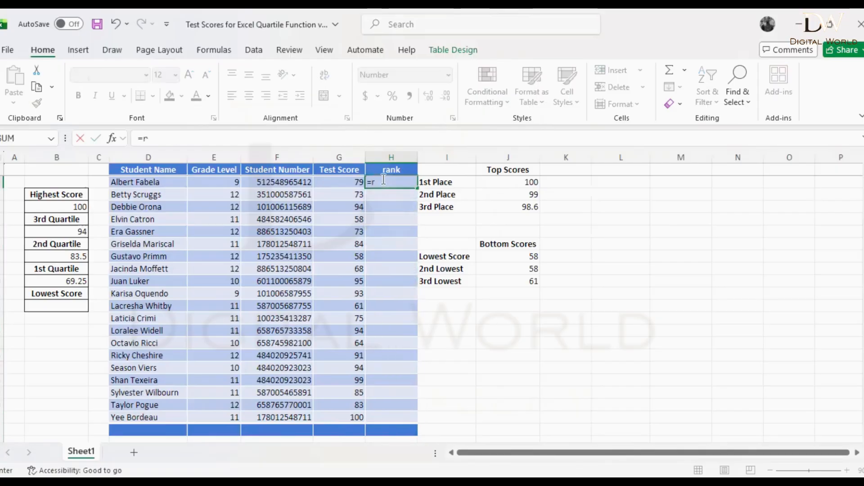
text(ank.)
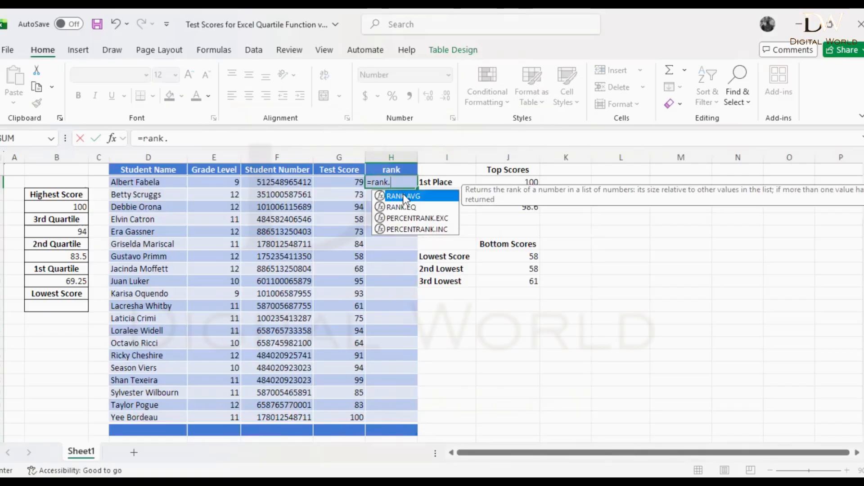
double_click(403, 195)
click(331, 181)
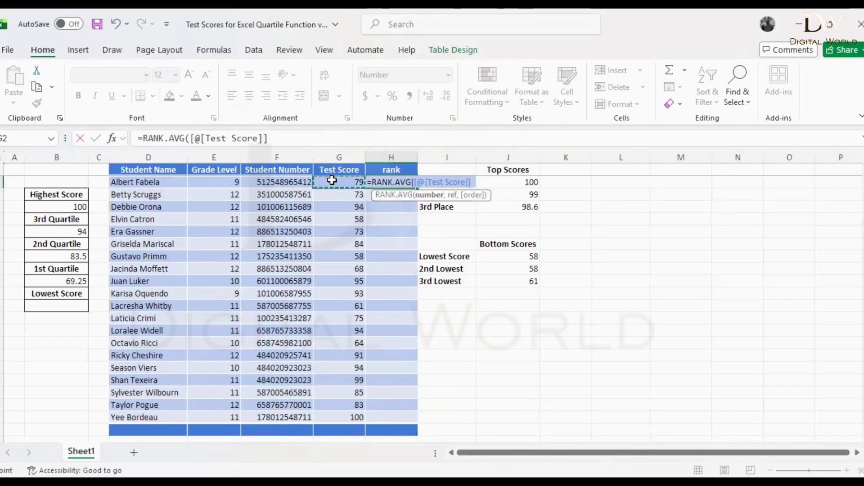
text(,)
click(332, 180)
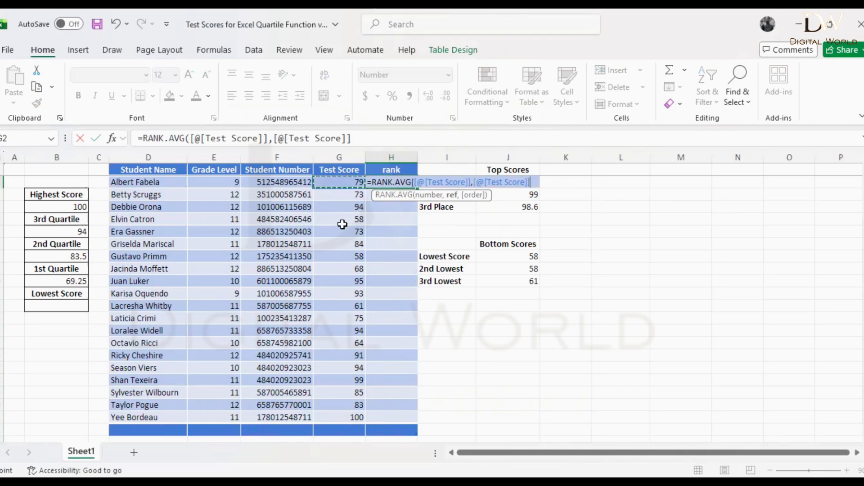
shift+click(358, 419)
text(,)
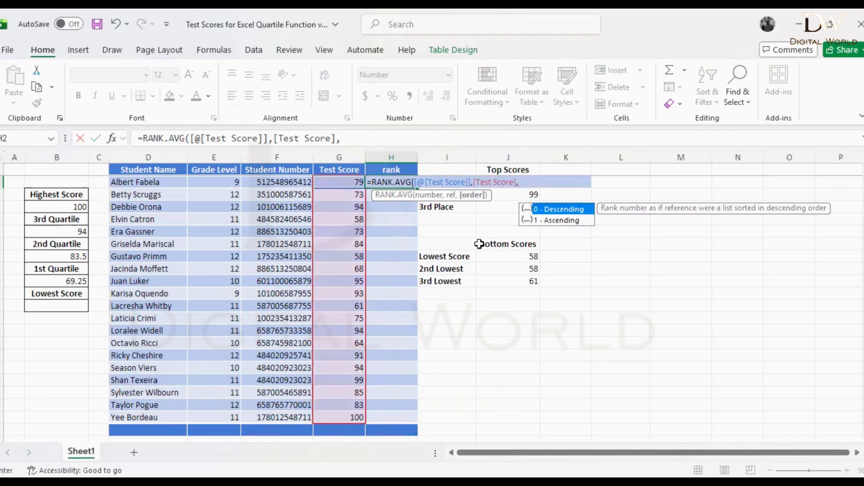
double_click(552, 210)
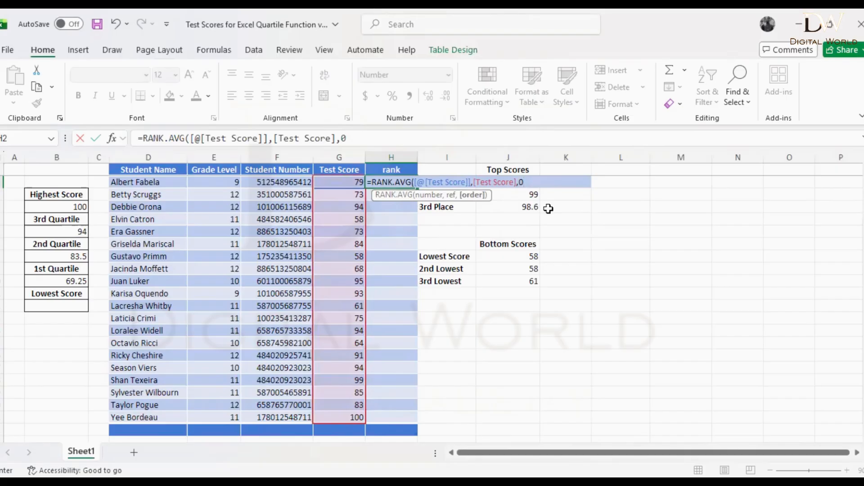
text())
key(Return)
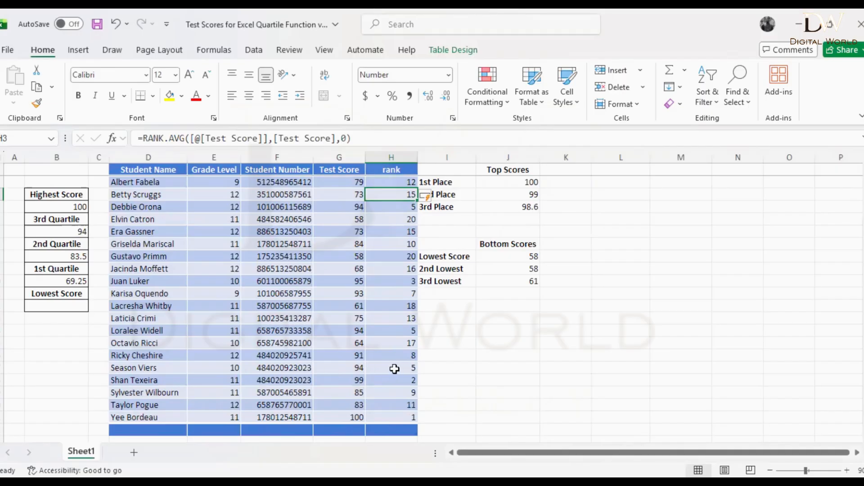
Examine how RANK.AVG ranks the three students tied on a score of 94, and inspect the Lowest Score cell under Bottom Scores.
click(395, 368)
click(394, 329)
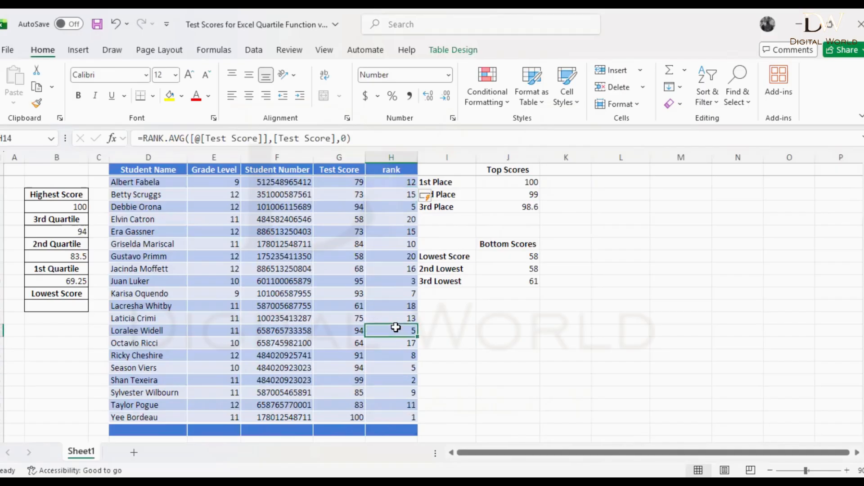
click(391, 210)
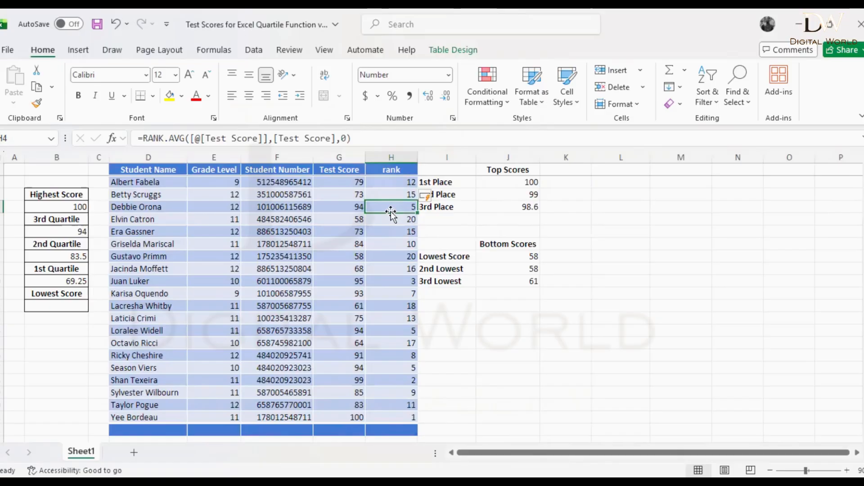
click(512, 257)
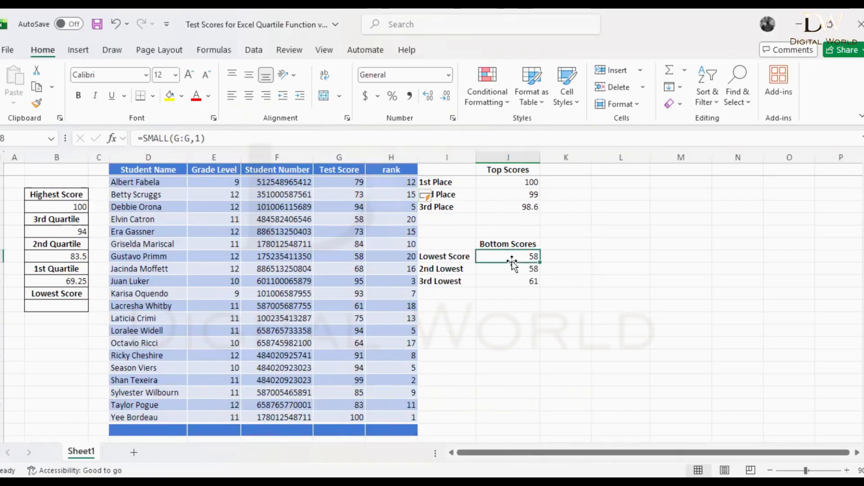